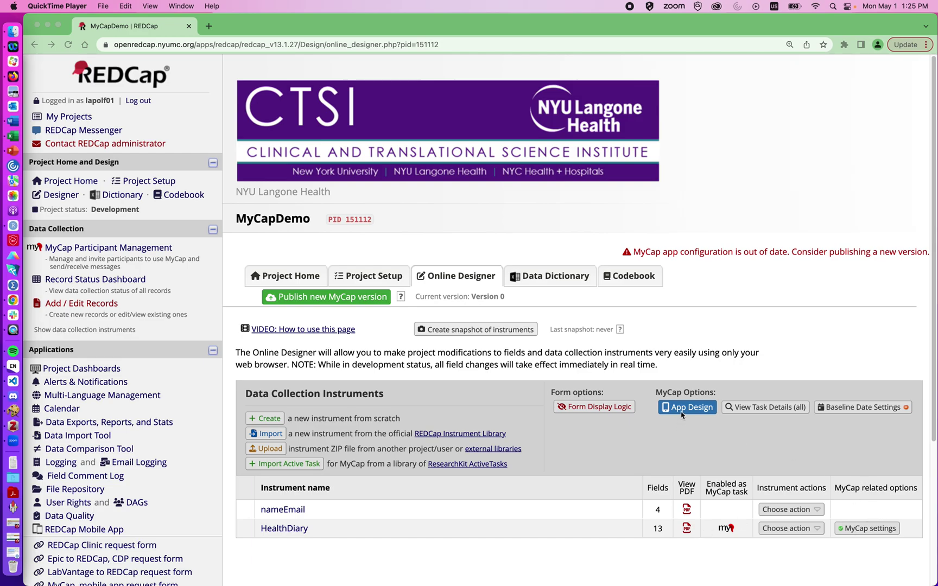
Go to the MyCap App Design page and scroll to the About pages list.
left_click(670, 458)
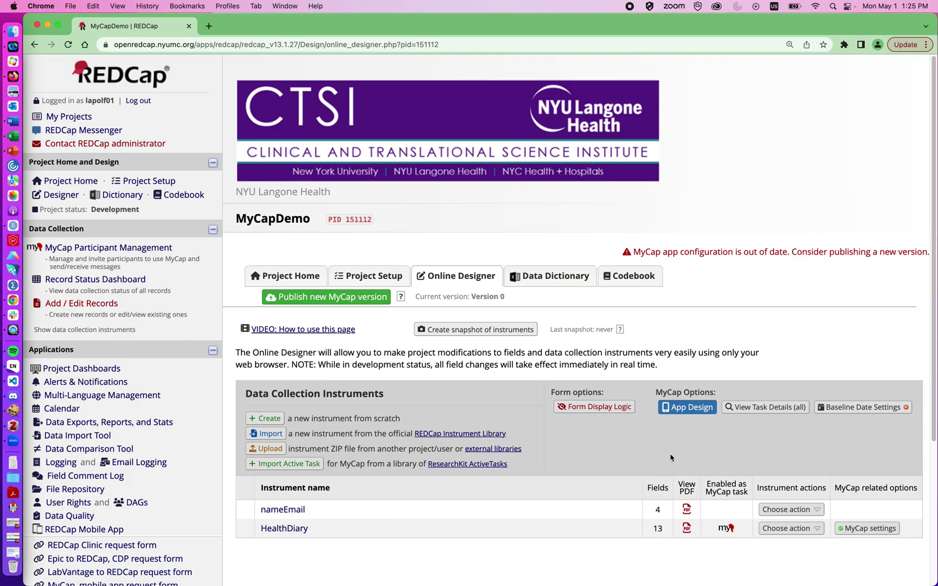
left_click(683, 410)
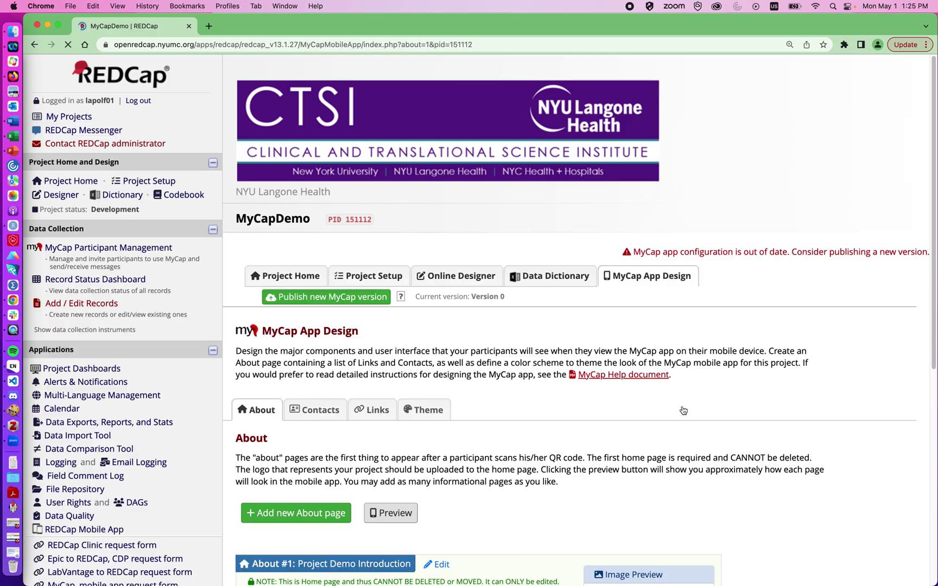
scroll(515, 457, "down", 3)
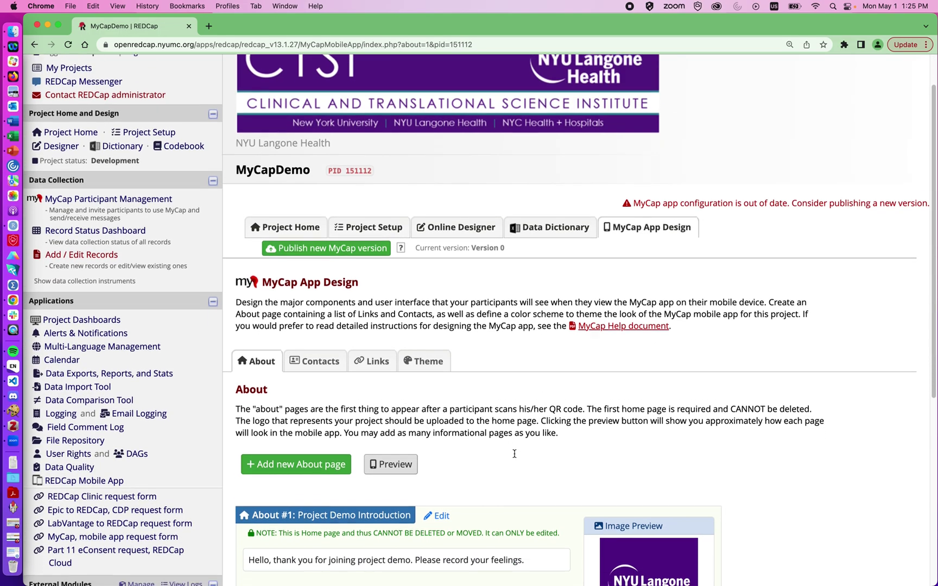
scroll(515, 457, "down", 2)
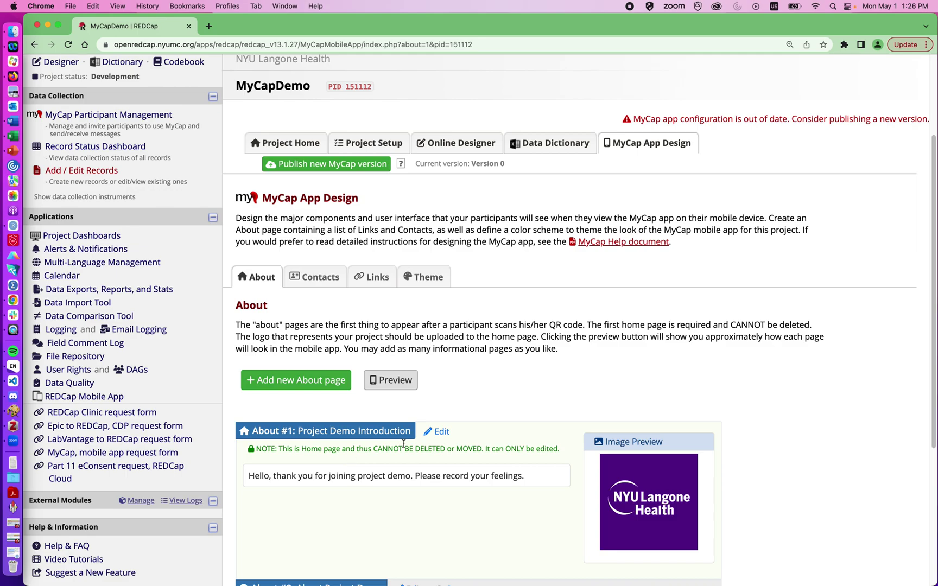
Open About #1, 'Project Demo Introduction', and review its welcome text and logo image.
left_click(441, 433)
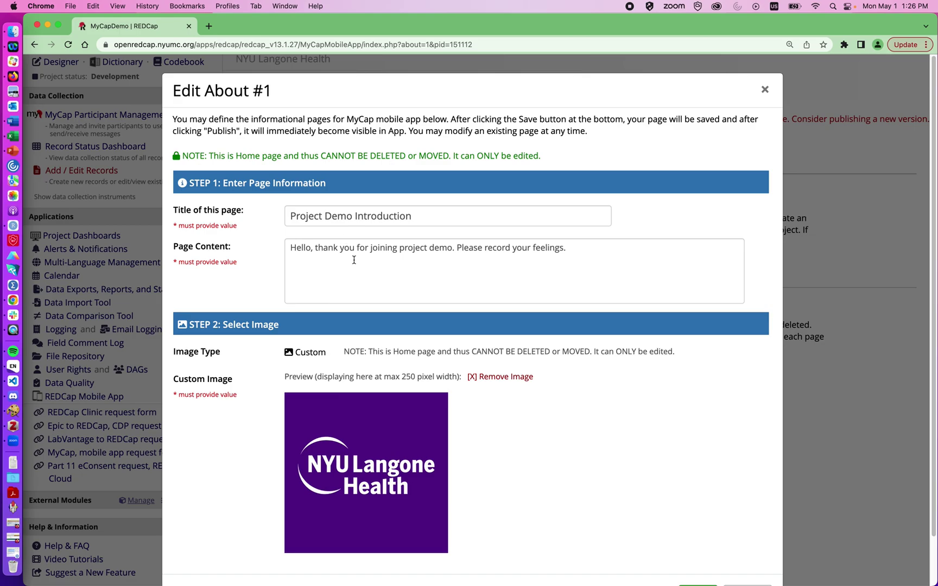
scroll(354, 260, "down", 1)
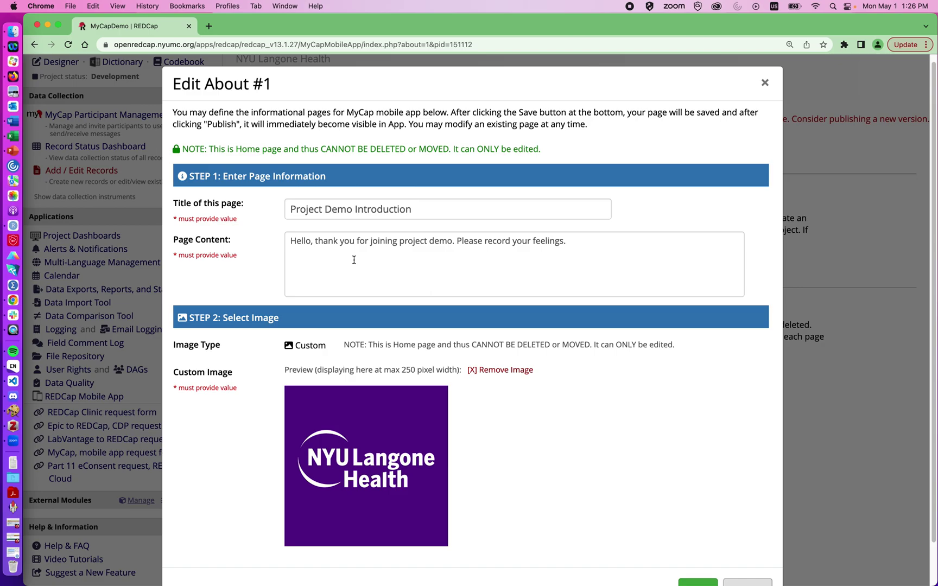
scroll(354, 260, "down", 5)
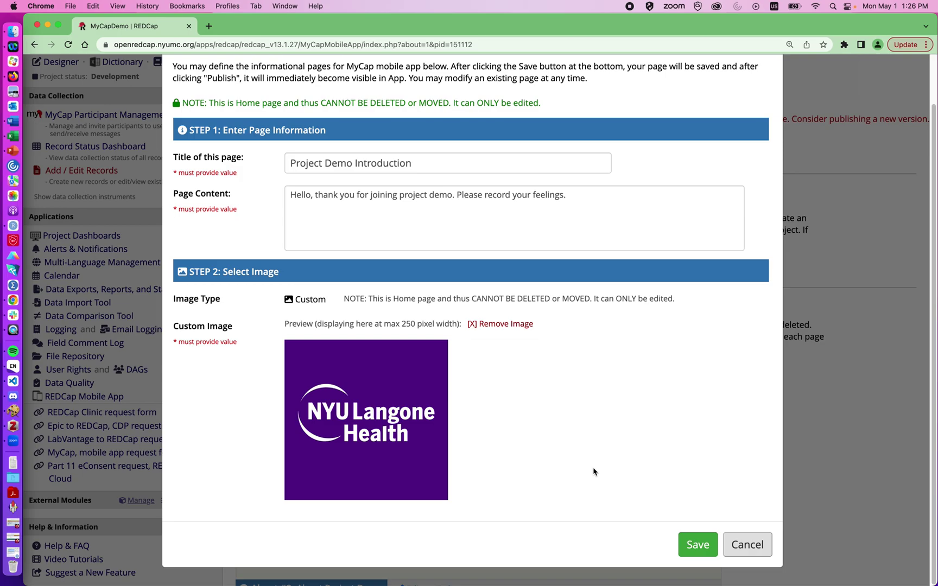
left_click(698, 546)
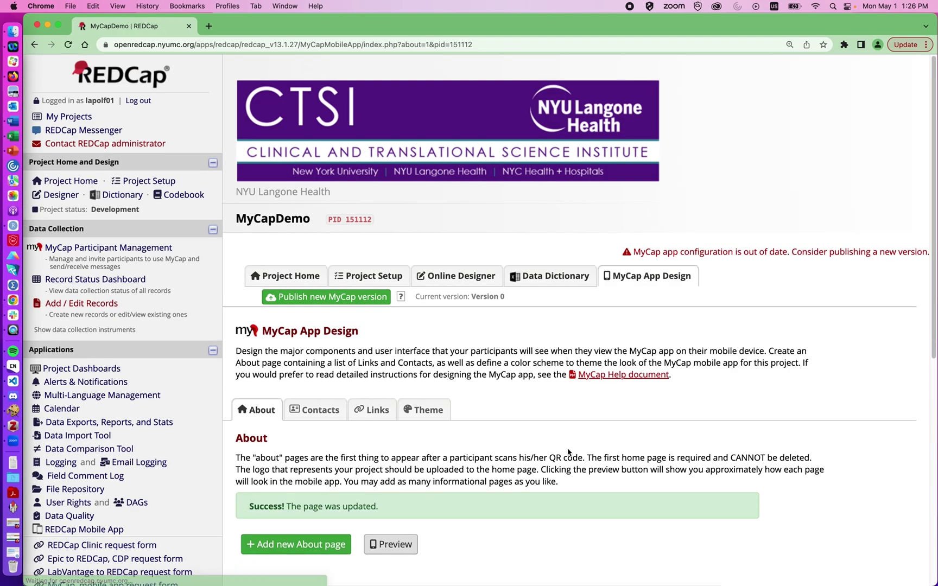
scroll(543, 467, "down", 2)
left_click(395, 479)
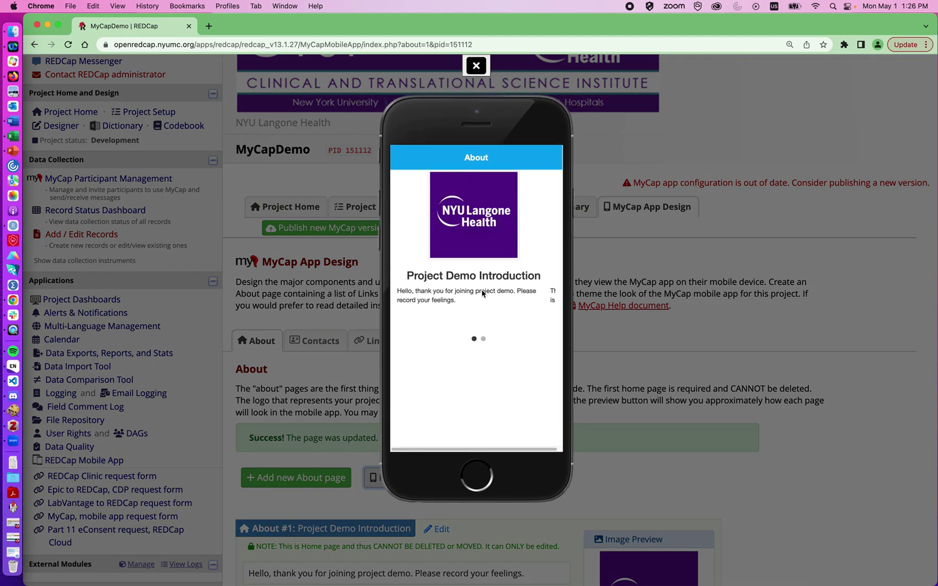
left_click(477, 65)
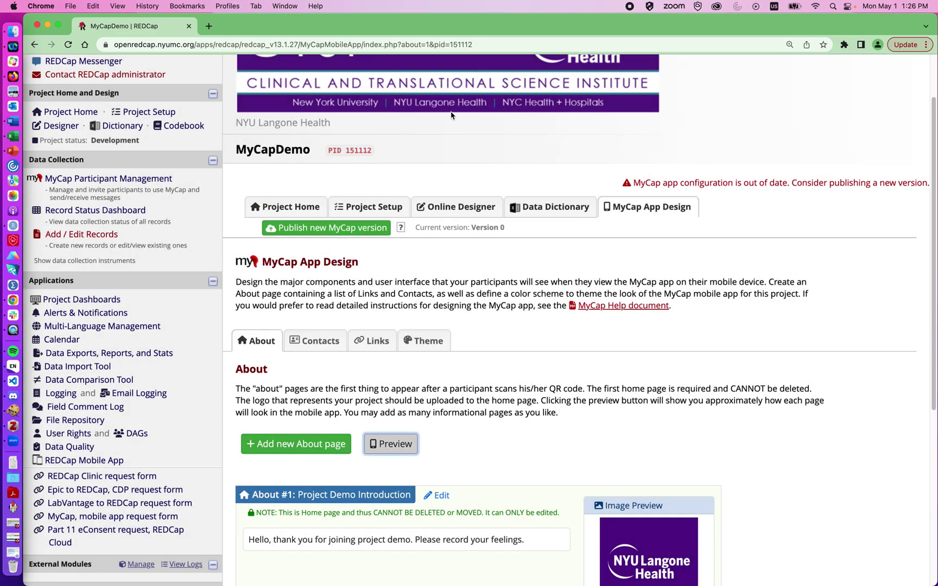
Show the Contacts tab with the project's two contacts.
left_click(311, 350)
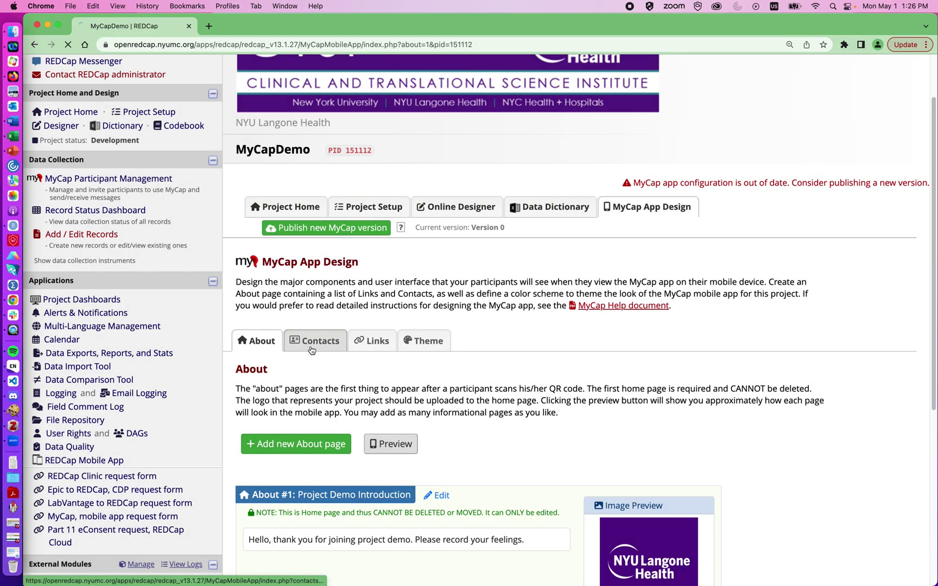
scroll(311, 350, "down", 2)
scroll(311, 351, "down", 1)
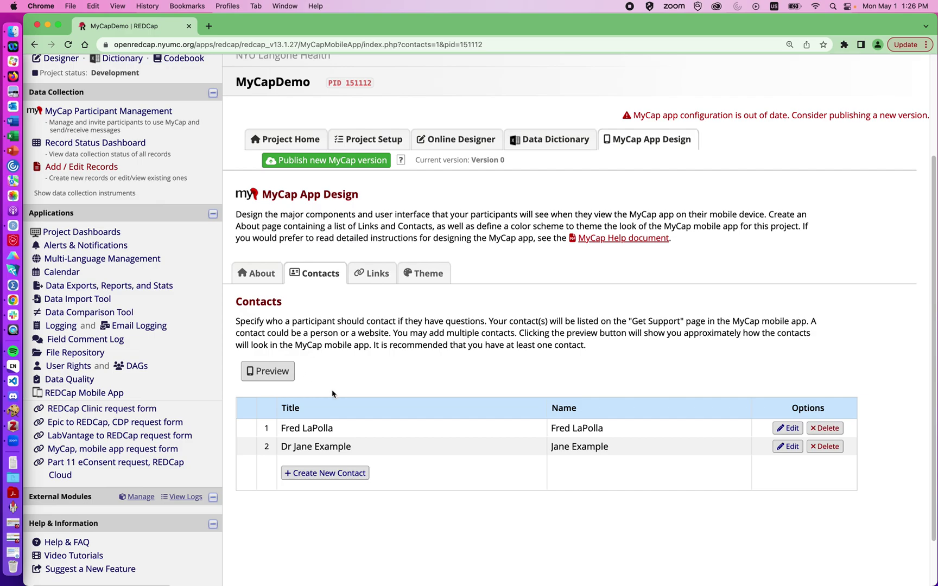
Look at contact 2's editor without saving, then preview the contacts in the phone view.
left_click(790, 451)
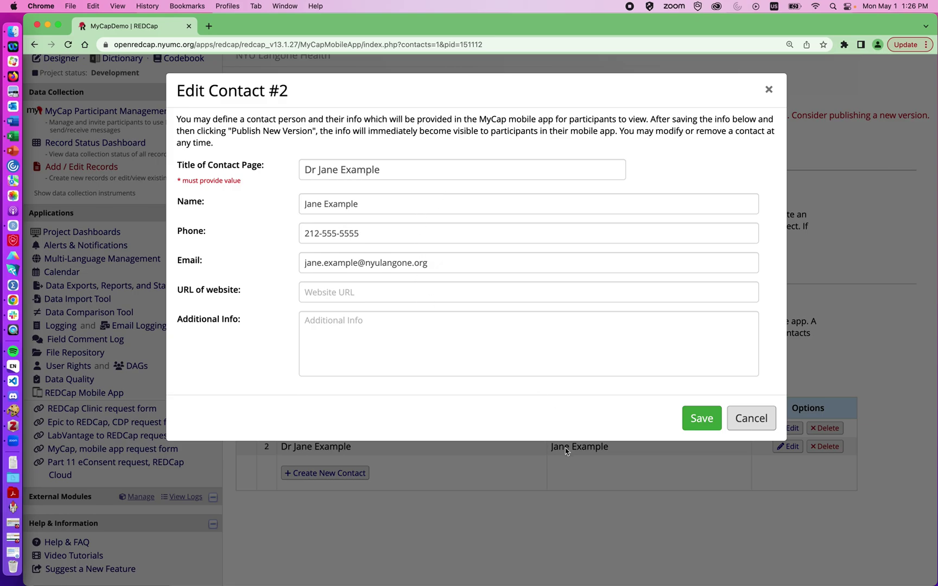
left_click(758, 418)
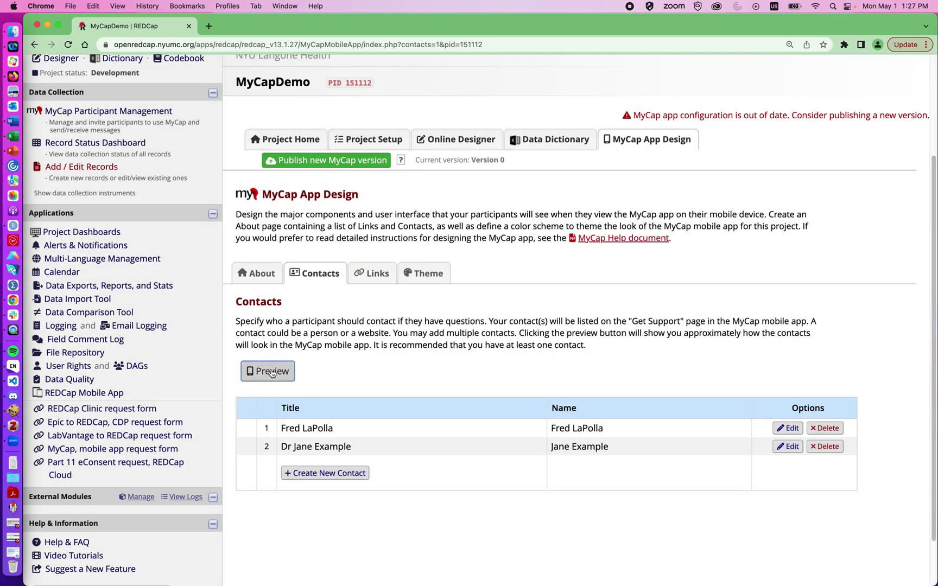
left_click(271, 372)
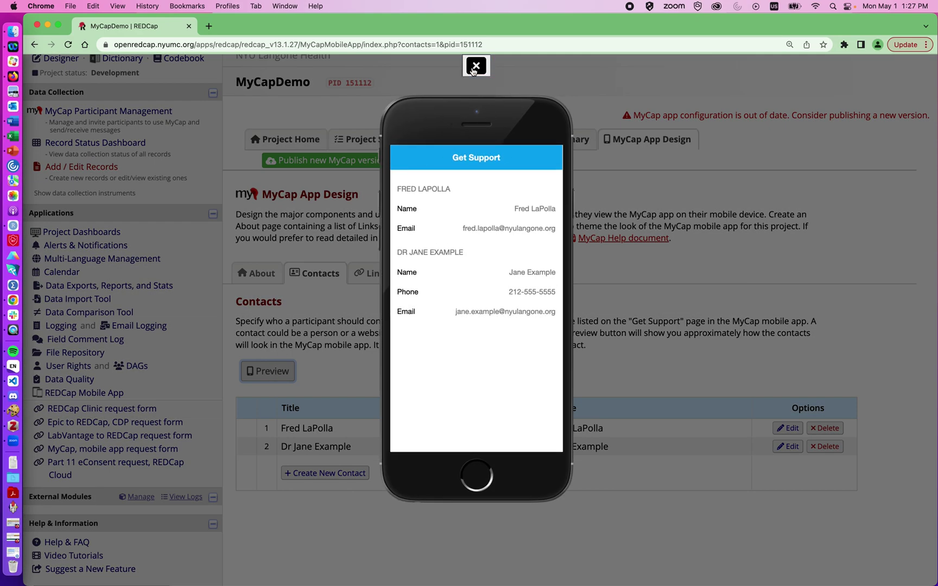
left_click(475, 65)
Glance at the Links section, then review the Theme color schemes with Blue Theme selected.
left_click(369, 279)
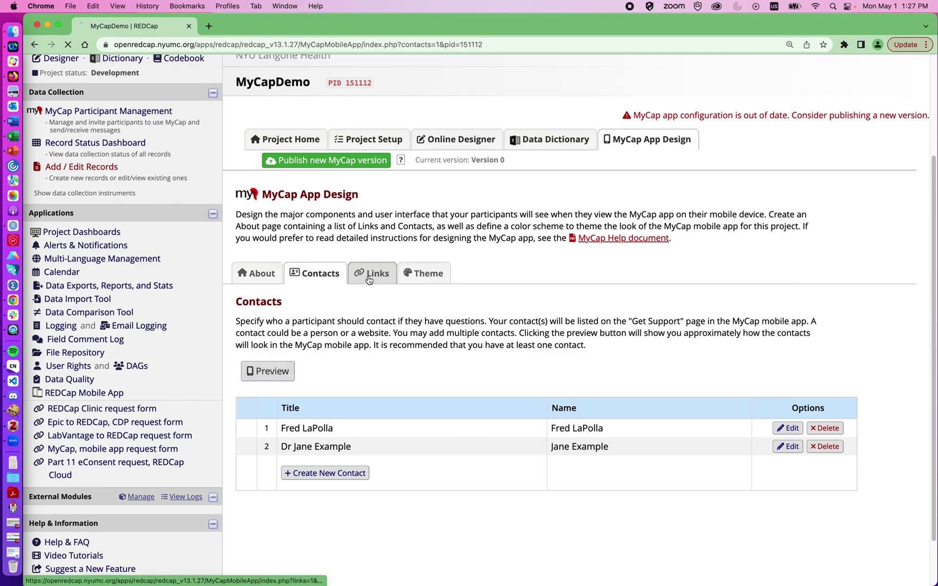
scroll(413, 363, "down", 1)
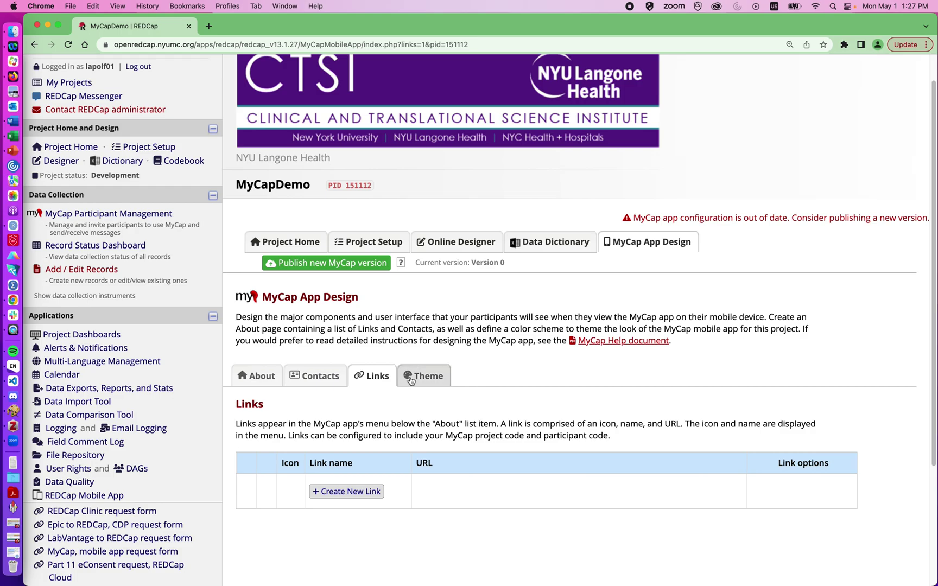
left_click(411, 380)
scroll(411, 380, "down", 3)
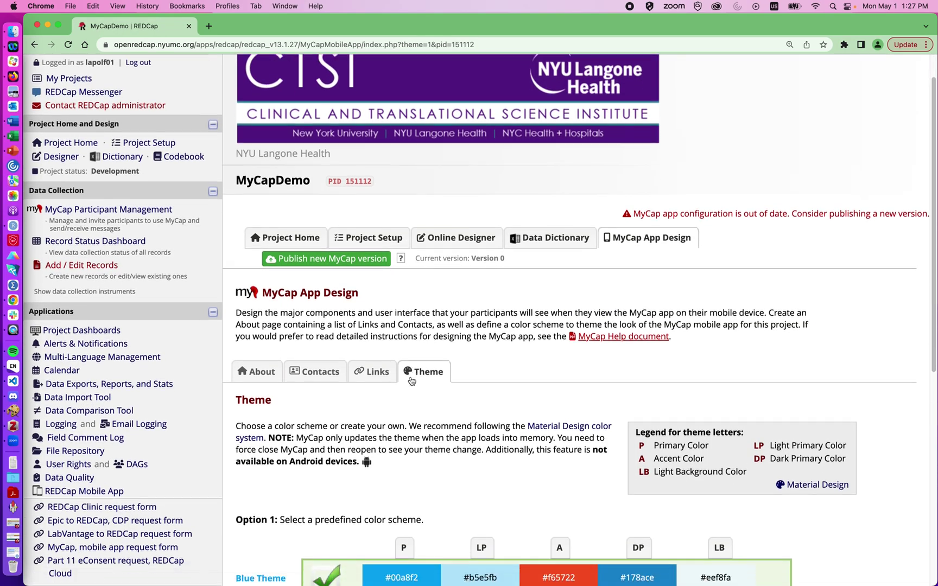
scroll(411, 380, "down", 1)
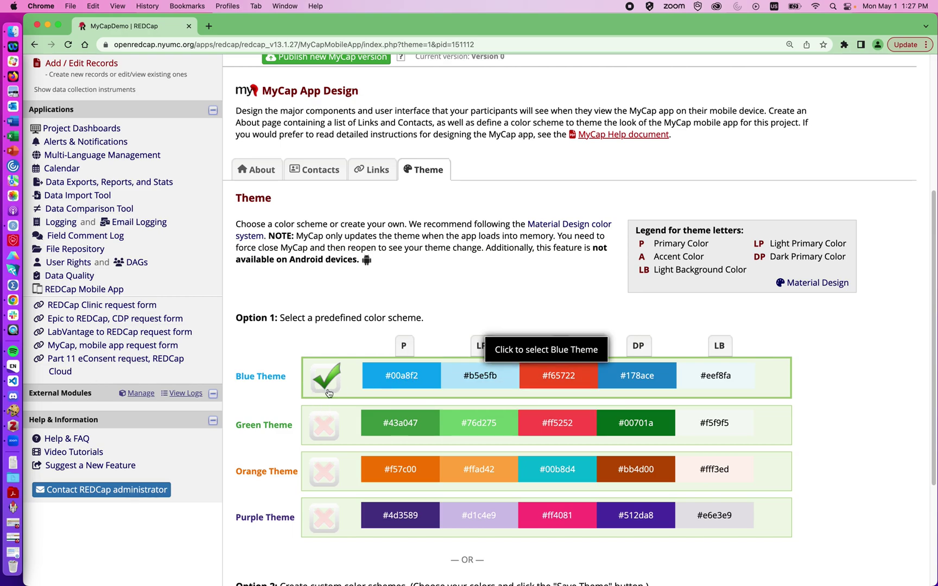
scroll(326, 402, "down", 3)
scroll(328, 393, "down", 1)
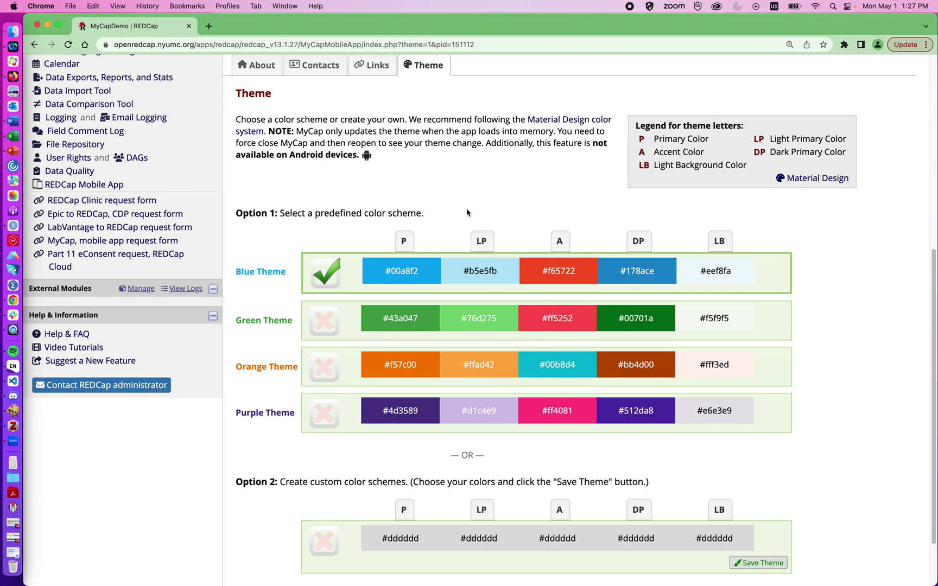
scroll(543, 177, "up", 5)
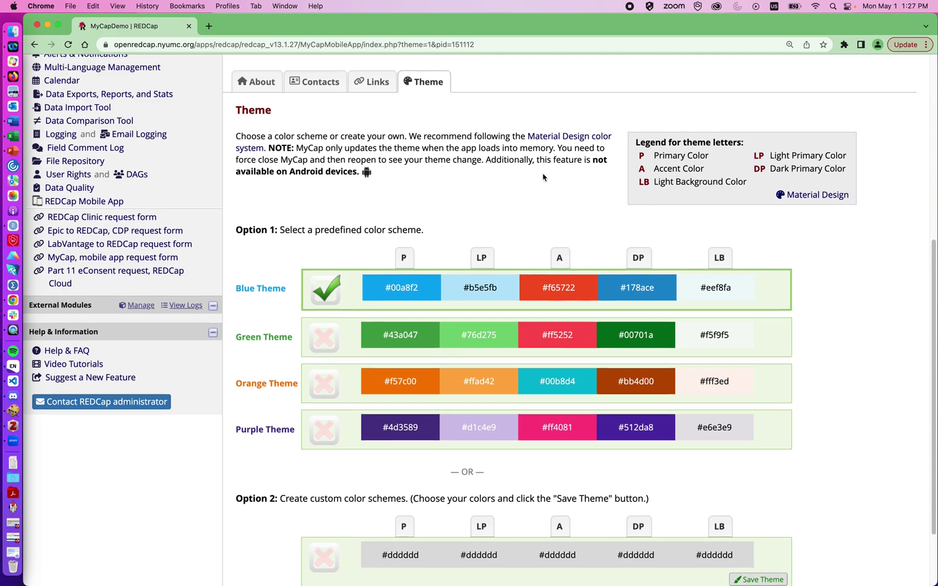
scroll(543, 173, "up", 1)
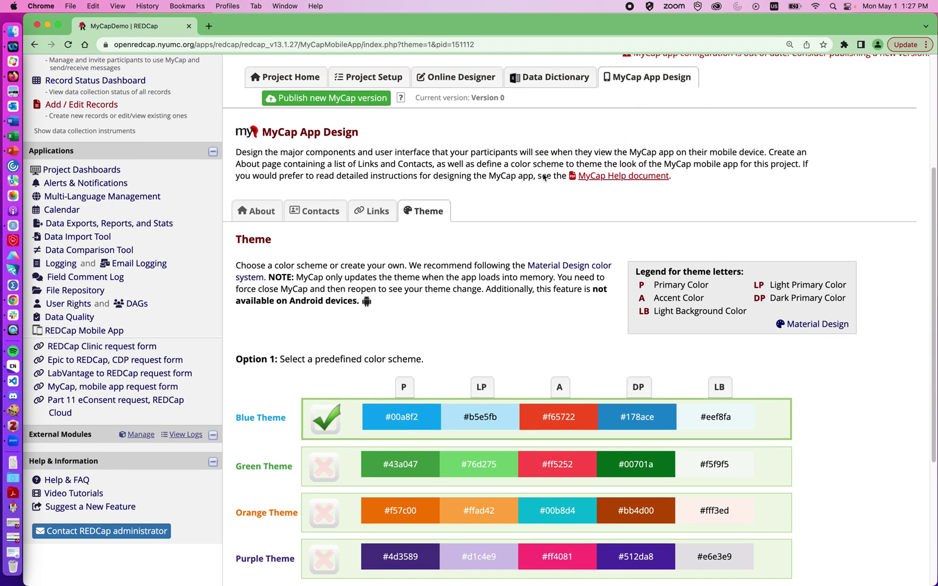
Go to the Online Designer listing the nameEmail and HealthDiary instruments, MyCap at Version 0.
right_click(446, 82)
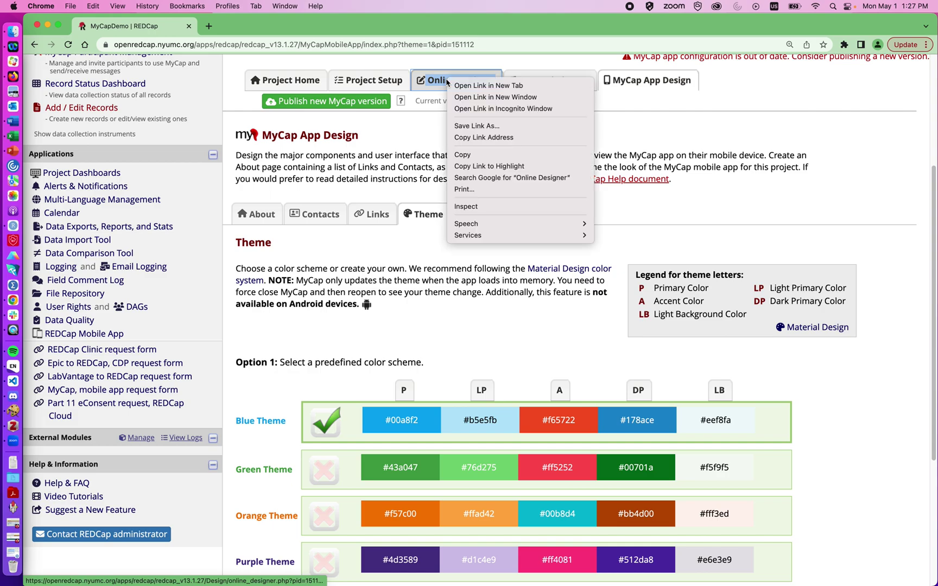
left_click(444, 81)
left_click(448, 83)
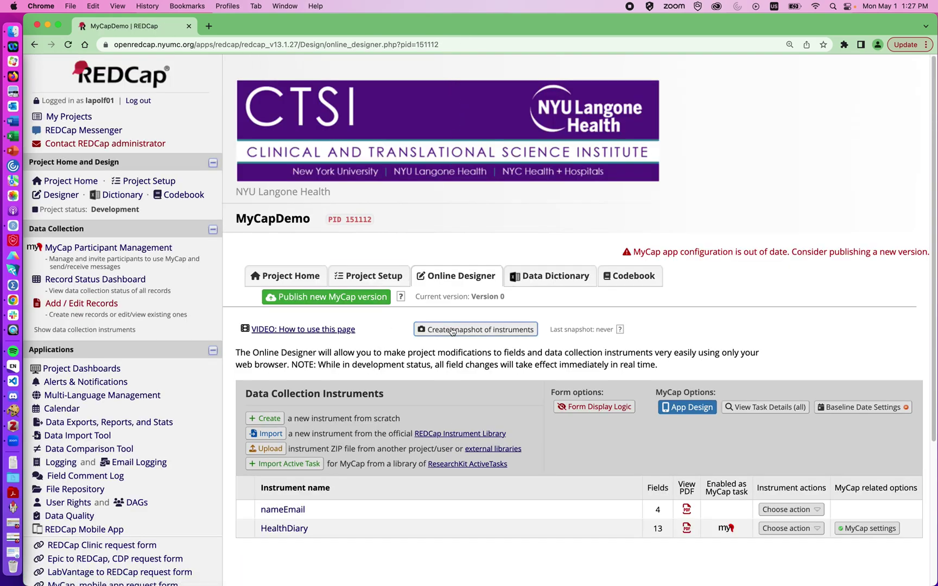
scroll(446, 418, "down", 1)
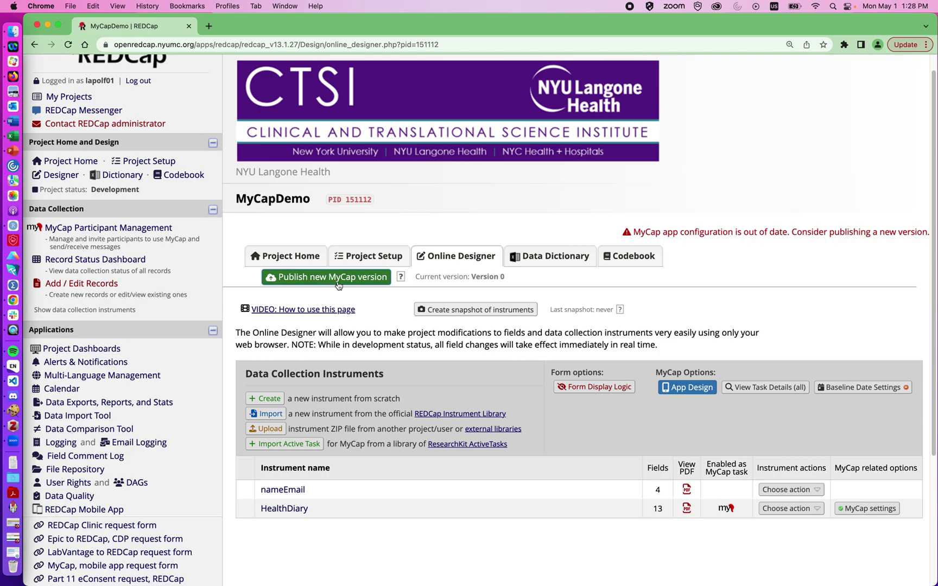
scroll(363, 311, "down", 2)
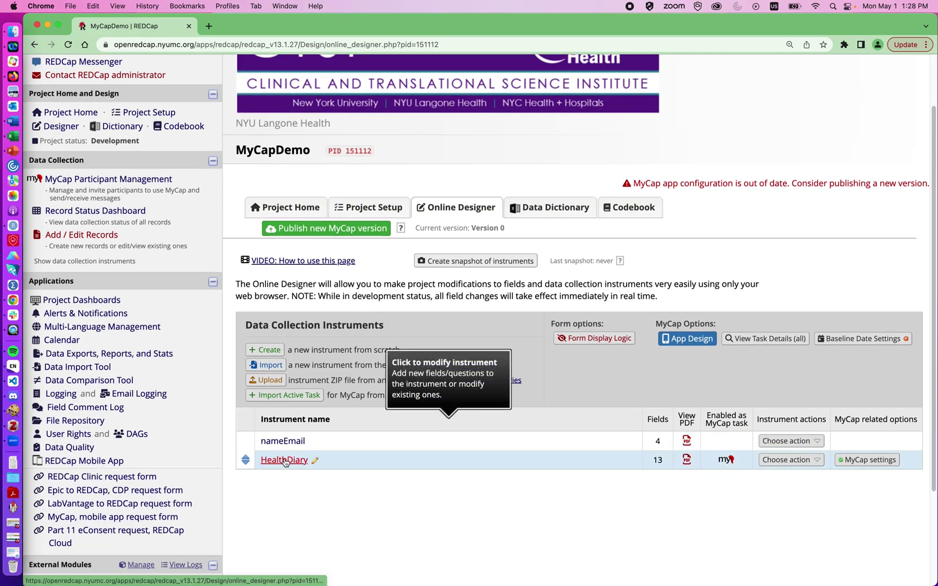
Scroll through HealthDiary's MyCap fields and its sleep, meal, beverage and mood questions.
left_click(284, 465)
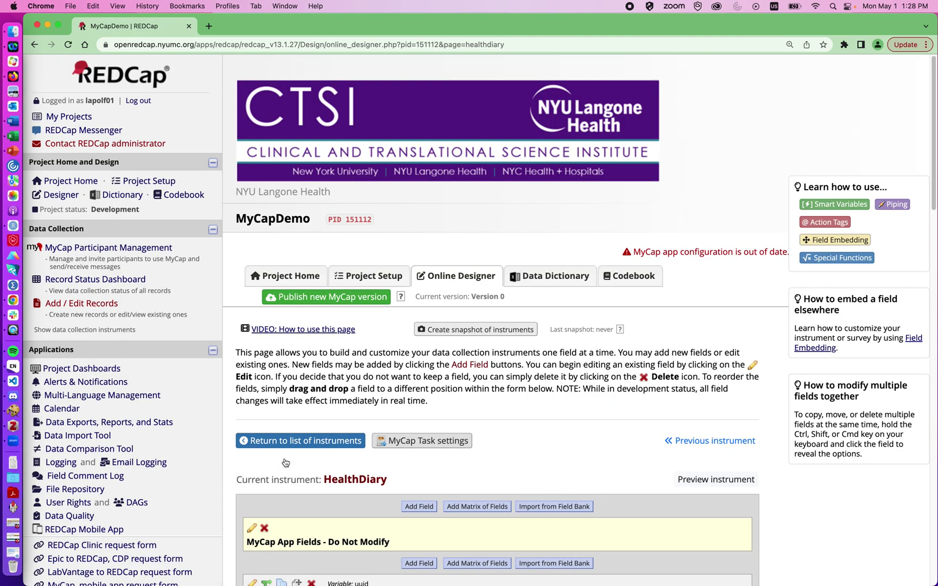
scroll(285, 463, "down", 4)
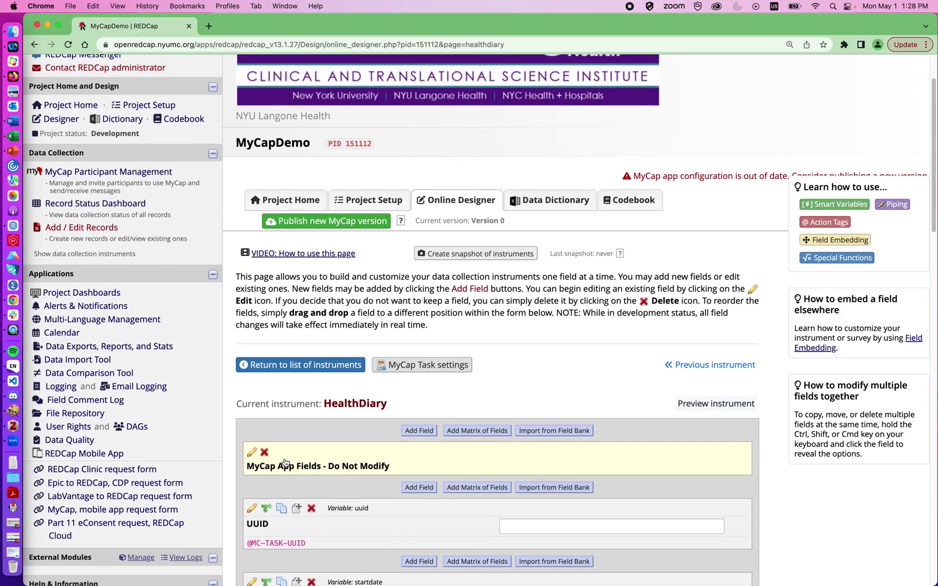
scroll(286, 478, "down", 5)
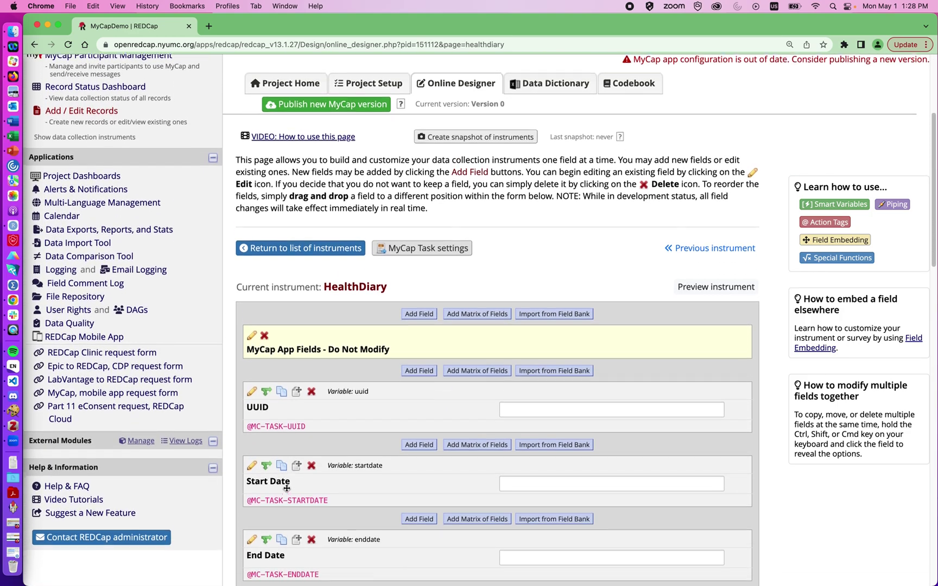
scroll(286, 491, "down", 8)
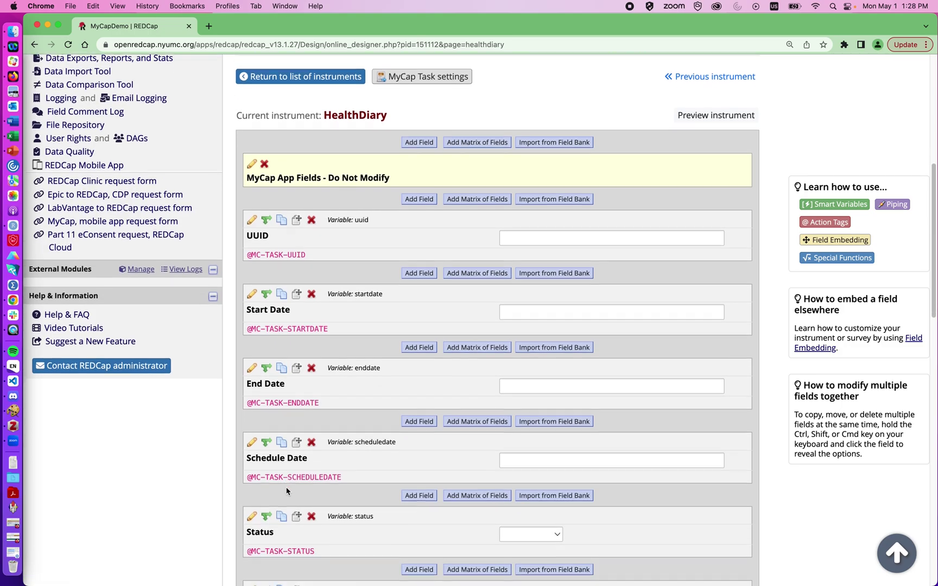
scroll(287, 489, "down", 1)
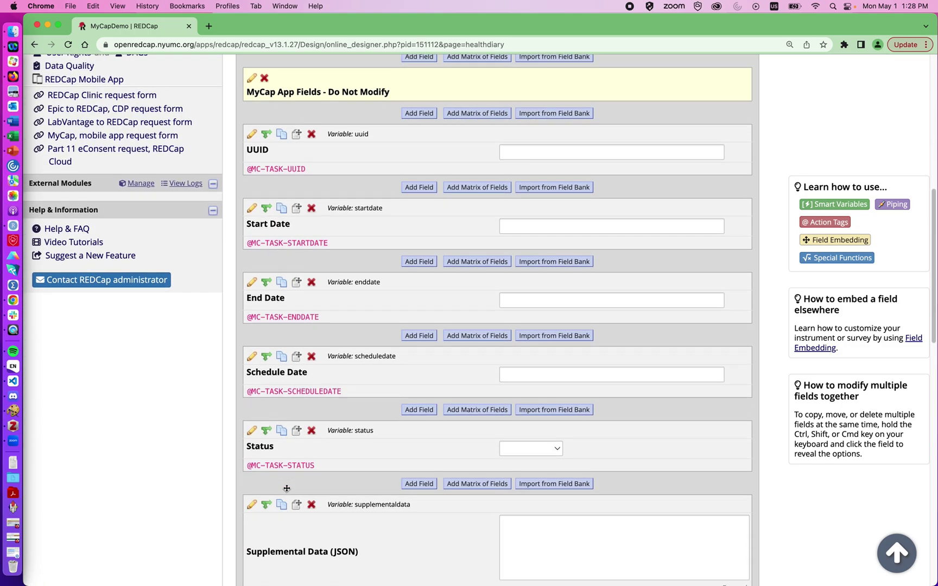
scroll(286, 488, "down", 15)
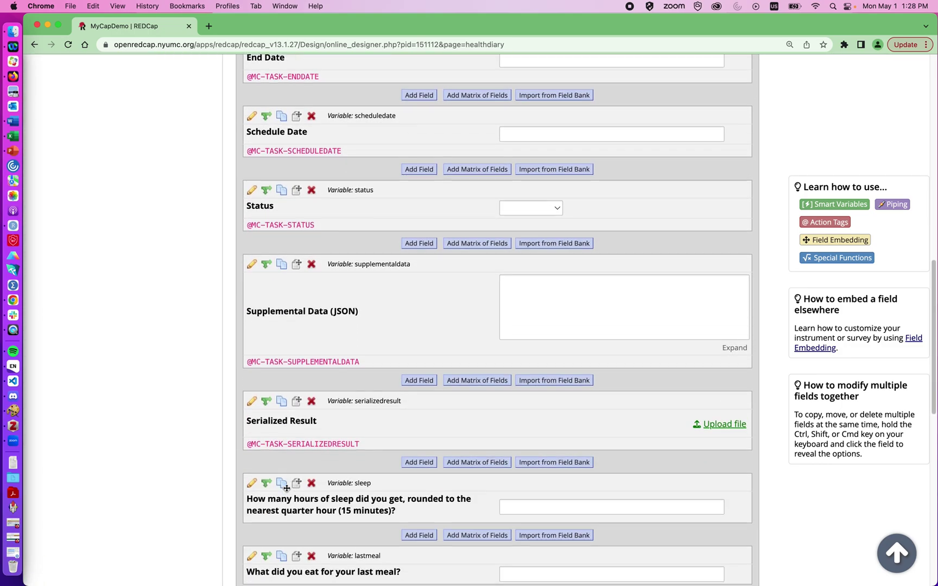
scroll(287, 489, "down", 10)
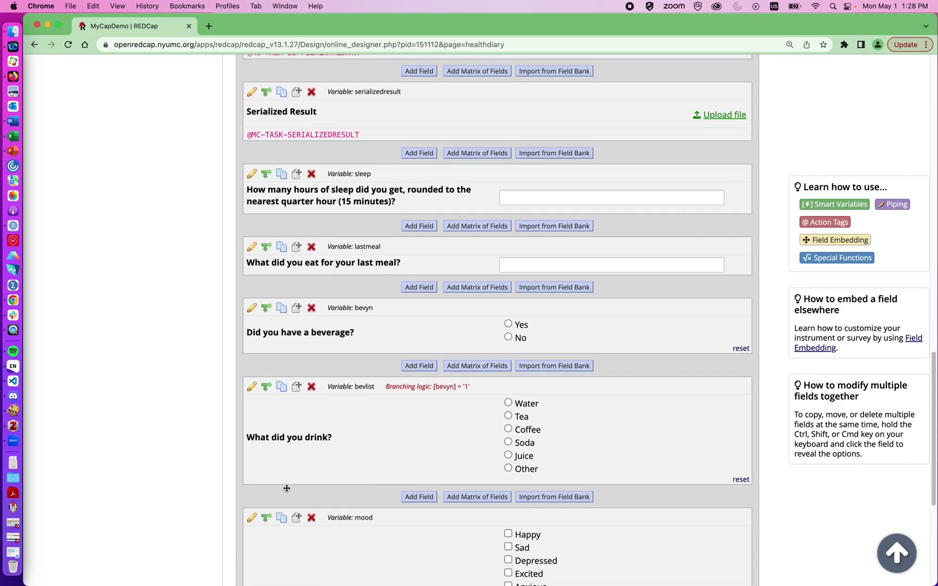
scroll(287, 489, "down", 1)
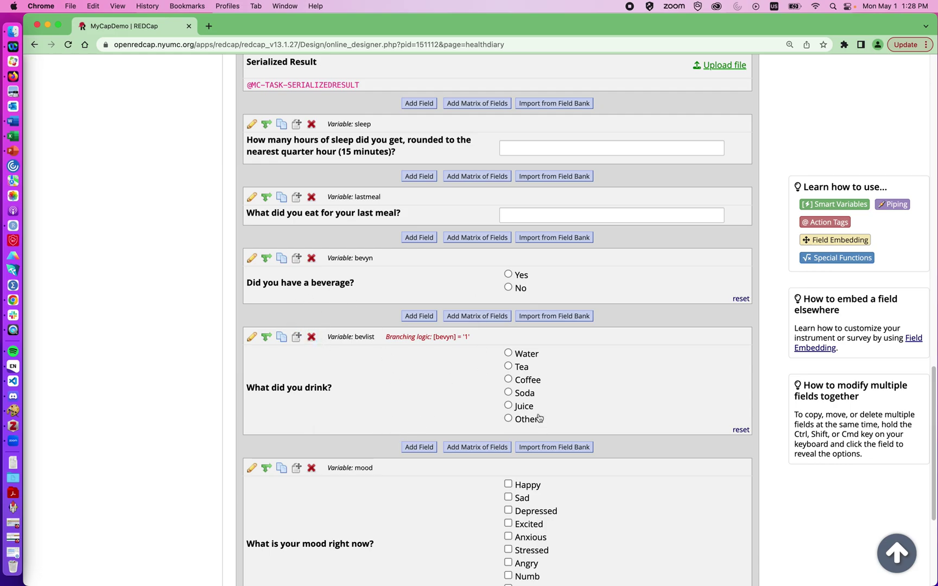
scroll(539, 418, "down", 3)
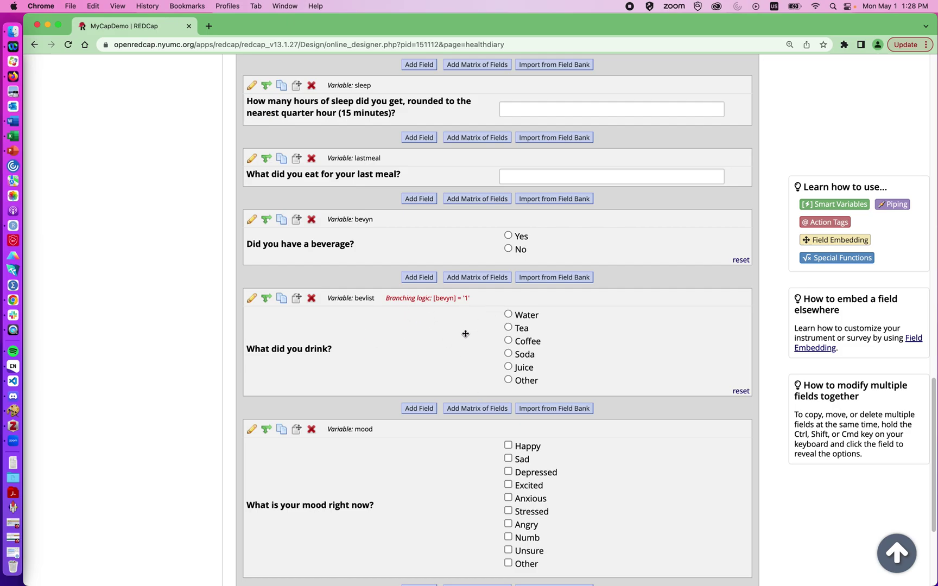
scroll(315, 350, "down", 5)
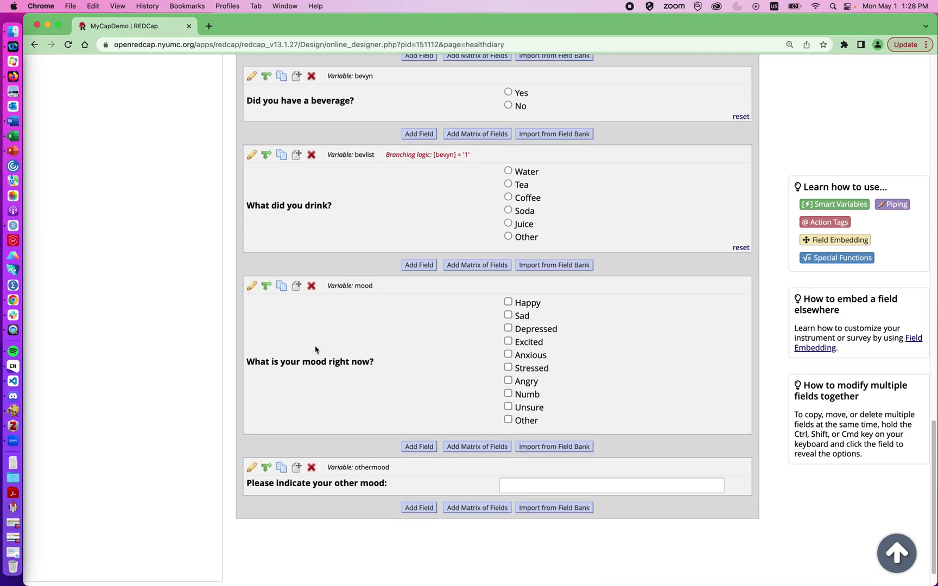
scroll(315, 349, "up", 5)
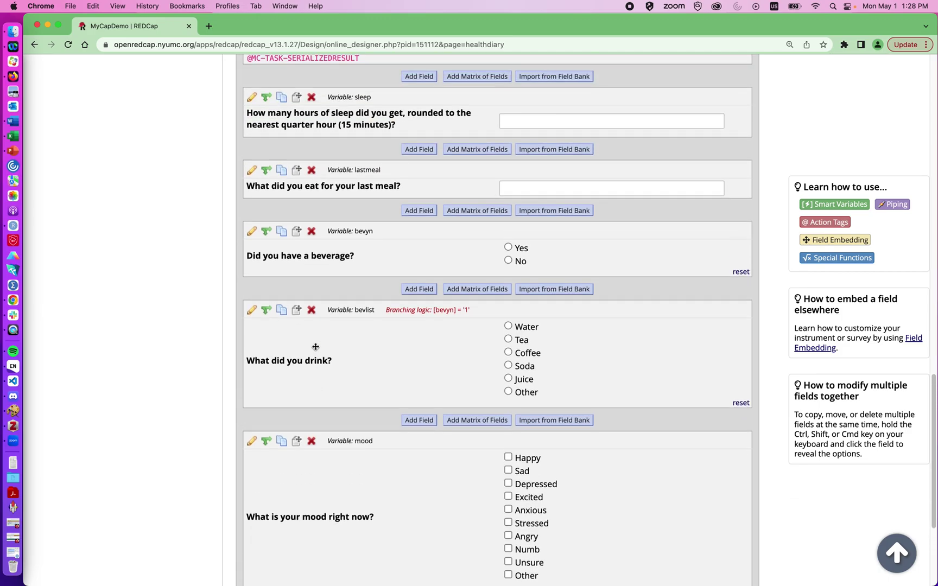
scroll(315, 347, "up", 15)
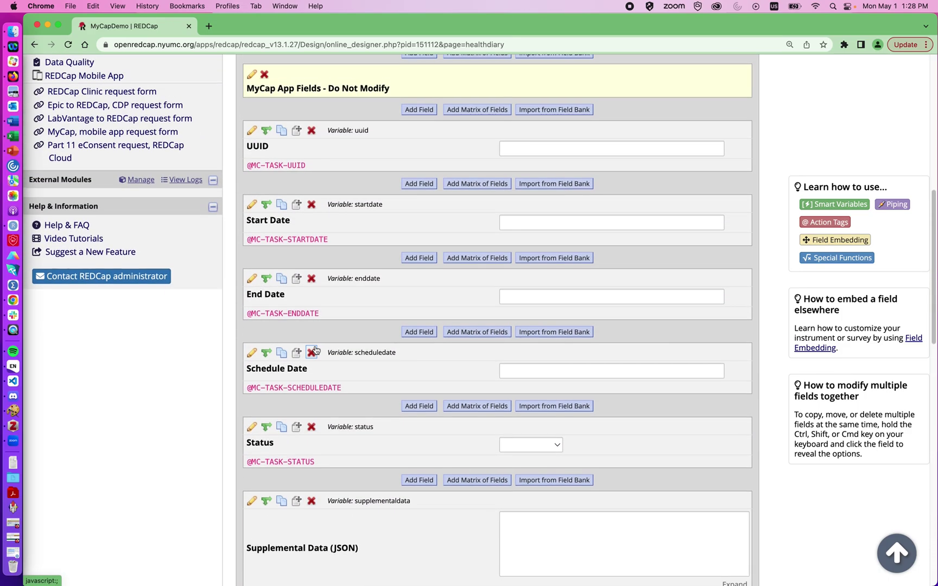
scroll(315, 350, "up", 10)
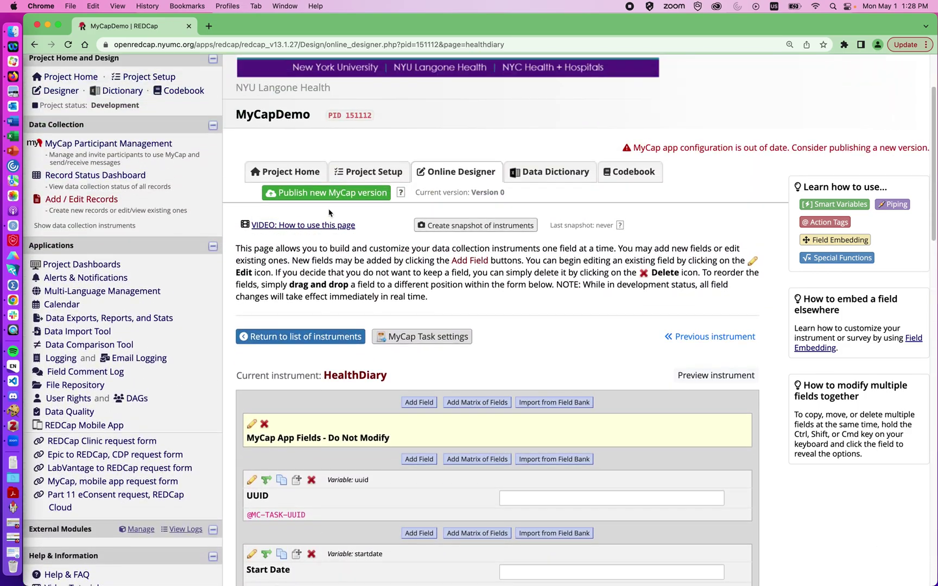
Publish and confirm a new MyCap version, bringing the project to Version 1.
left_click(332, 201)
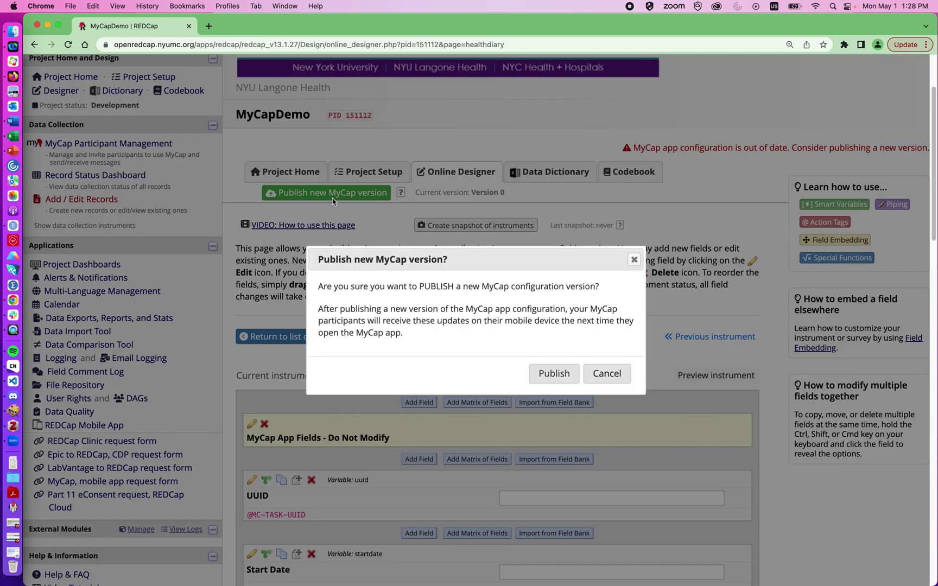
left_click(533, 372)
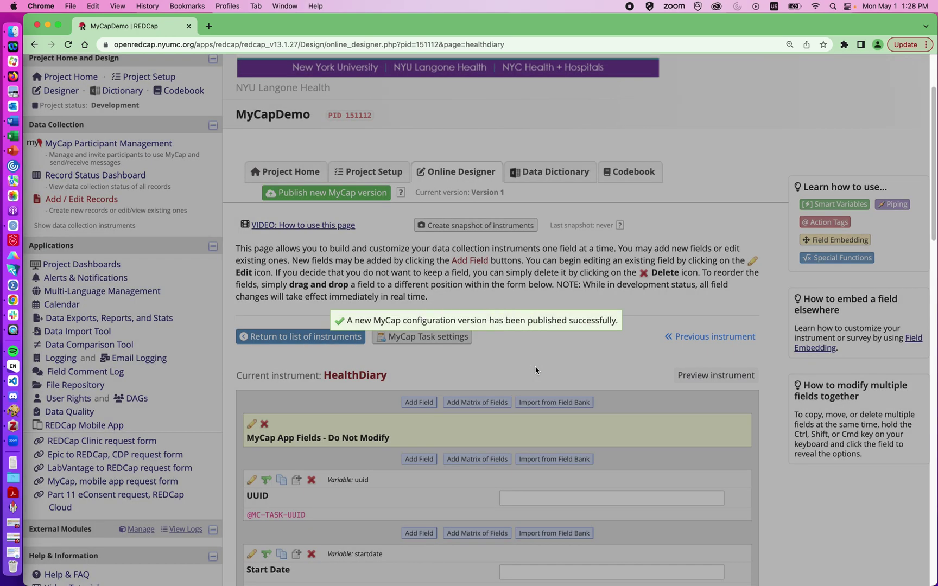